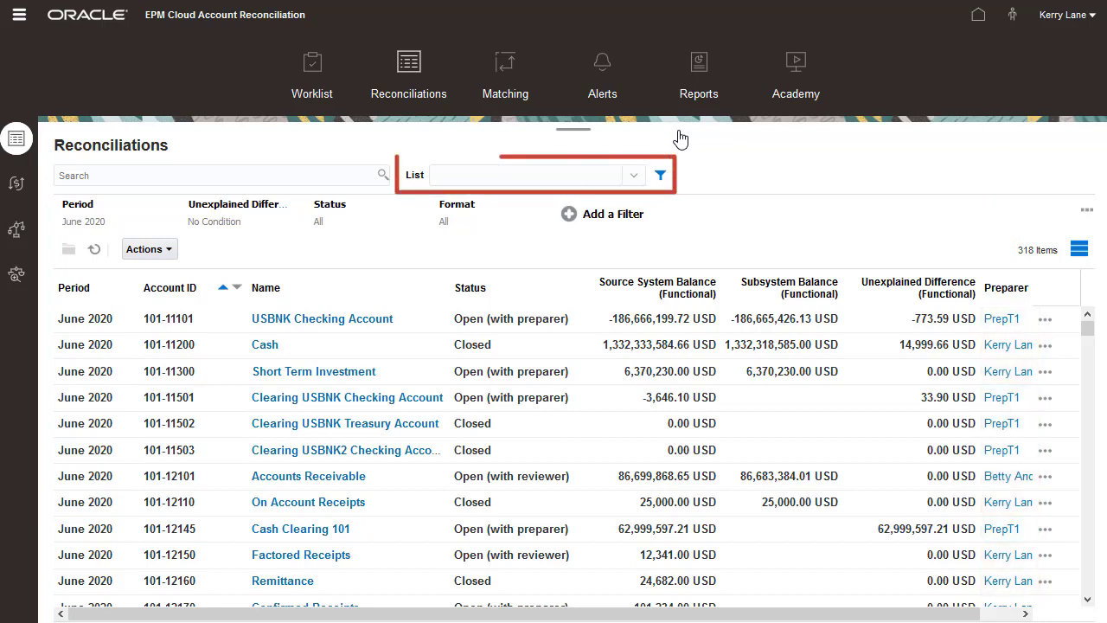
Filter the list to My Open Inventory Accounts and open the 101-14100 Inventory Material Value reconciliation.
{"action": "left_click", "coordinate": [635, 177]}
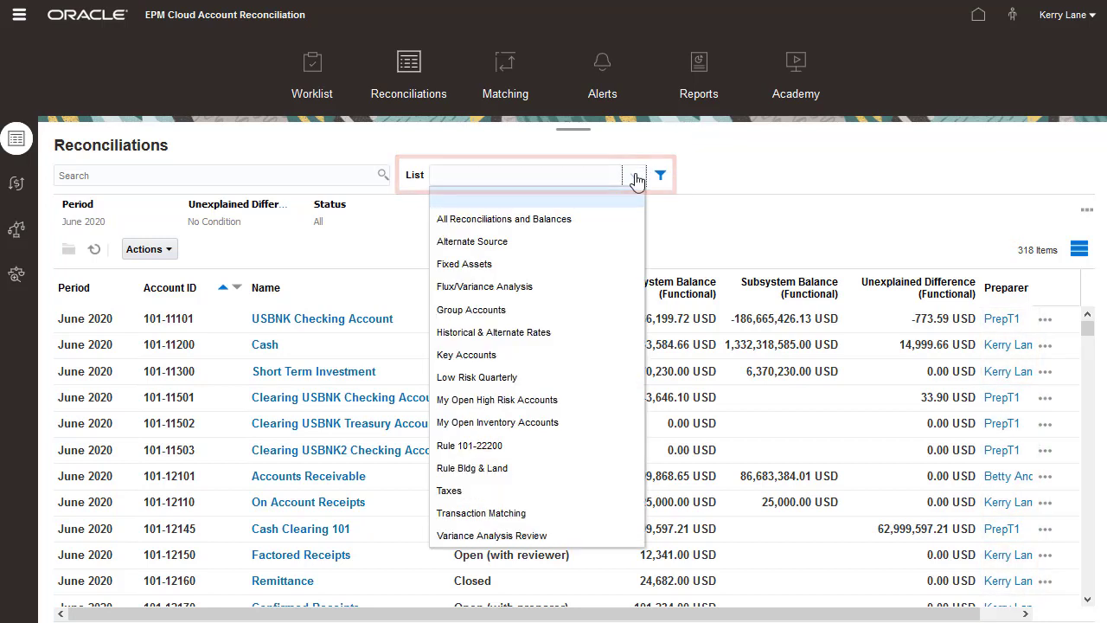
{"action": "left_click", "coordinate": [602, 423]}
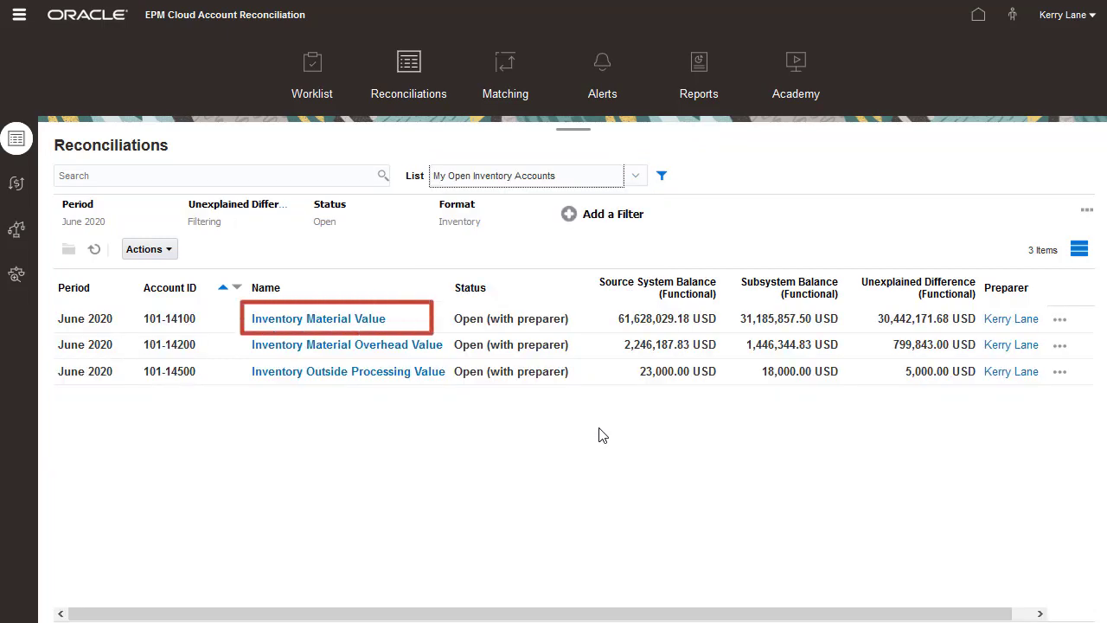
{"action": "left_click", "coordinate": [372, 321]}
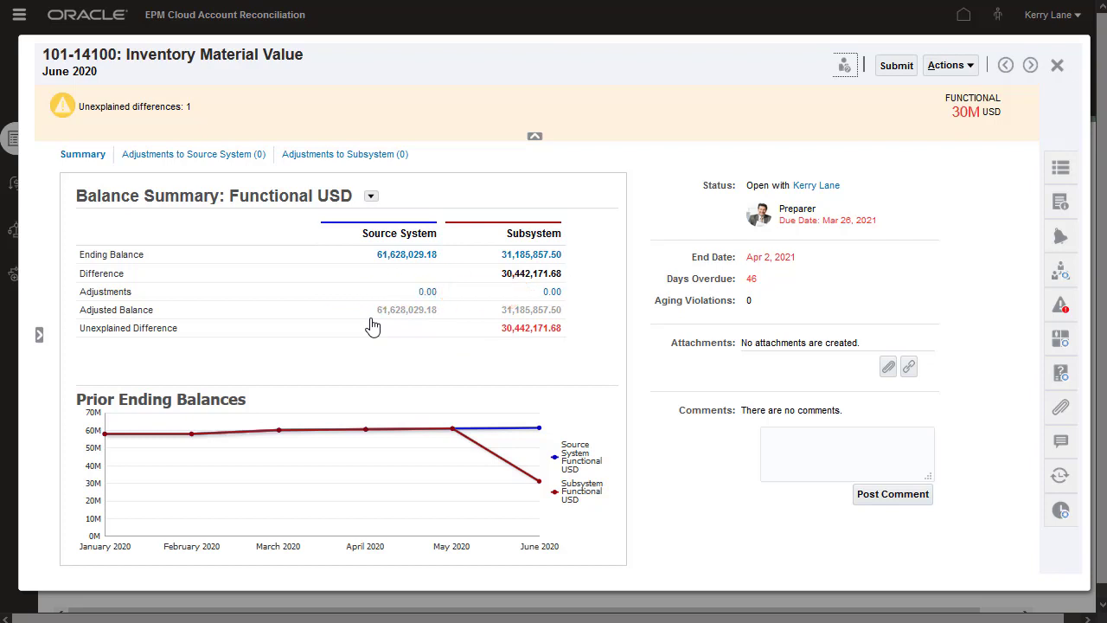
Open the Adjustments to Source System tab and its Import Transactions dialog.
{"action": "left_click", "coordinate": [218, 160]}
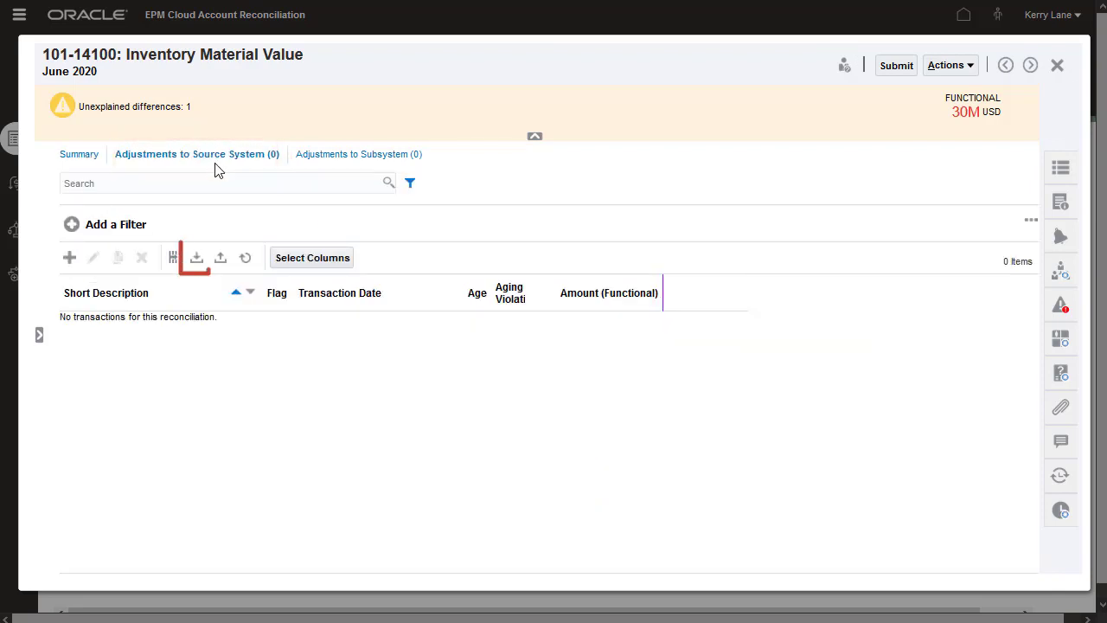
{"action": "left_click", "coordinate": [196, 259]}
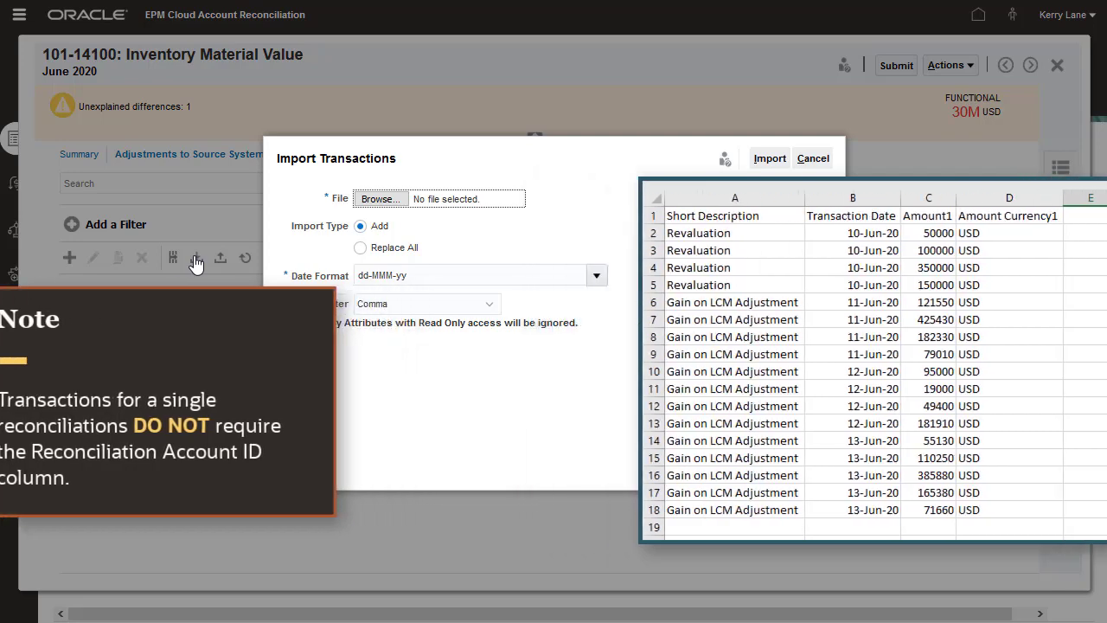
Import 101-14100 JUN 2020.csv with dd-MMM-yy dates and Comma delimiter, adding 17 adjustments.
{"action": "left_click", "coordinate": [380, 199]}
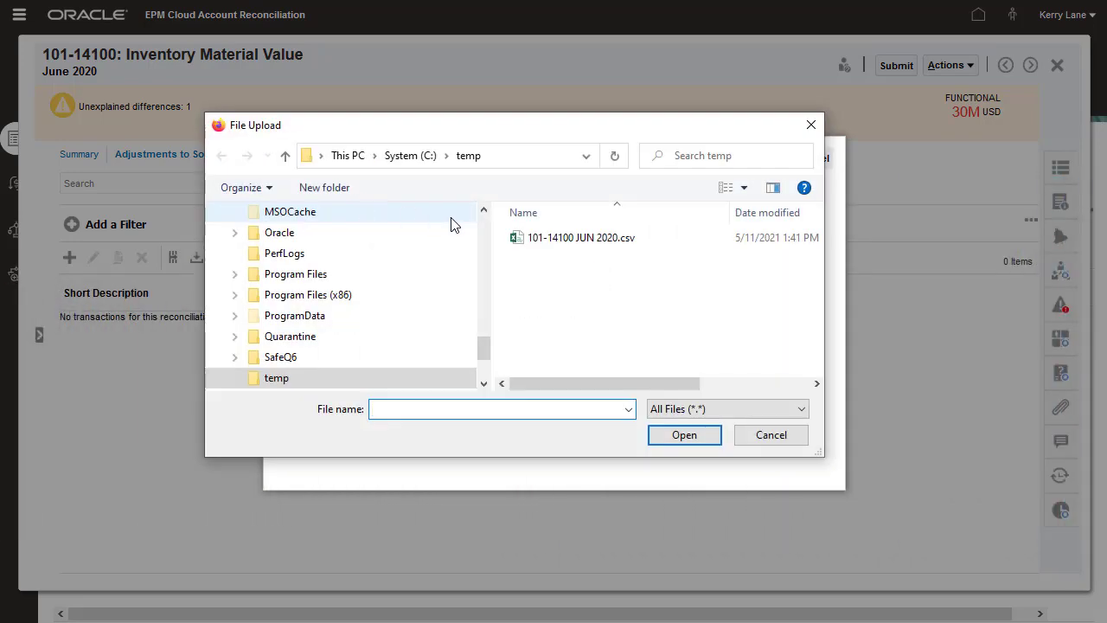
{"action": "left_click", "coordinate": [554, 237]}
{"action": "left_click", "coordinate": [683, 434]}
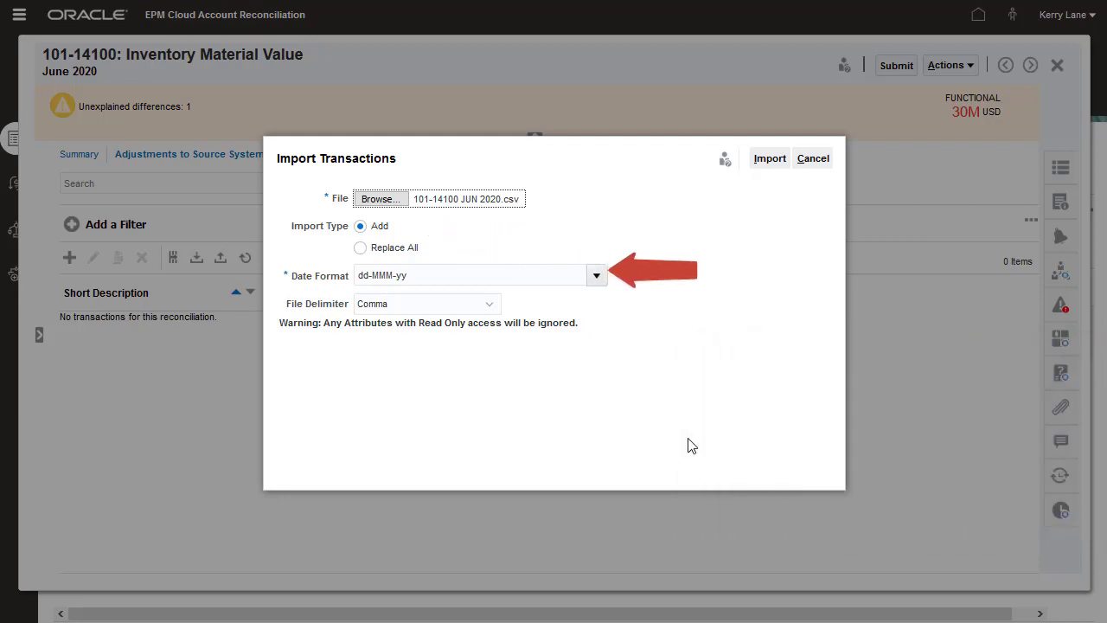
{"action": "left_click", "coordinate": [597, 275]}
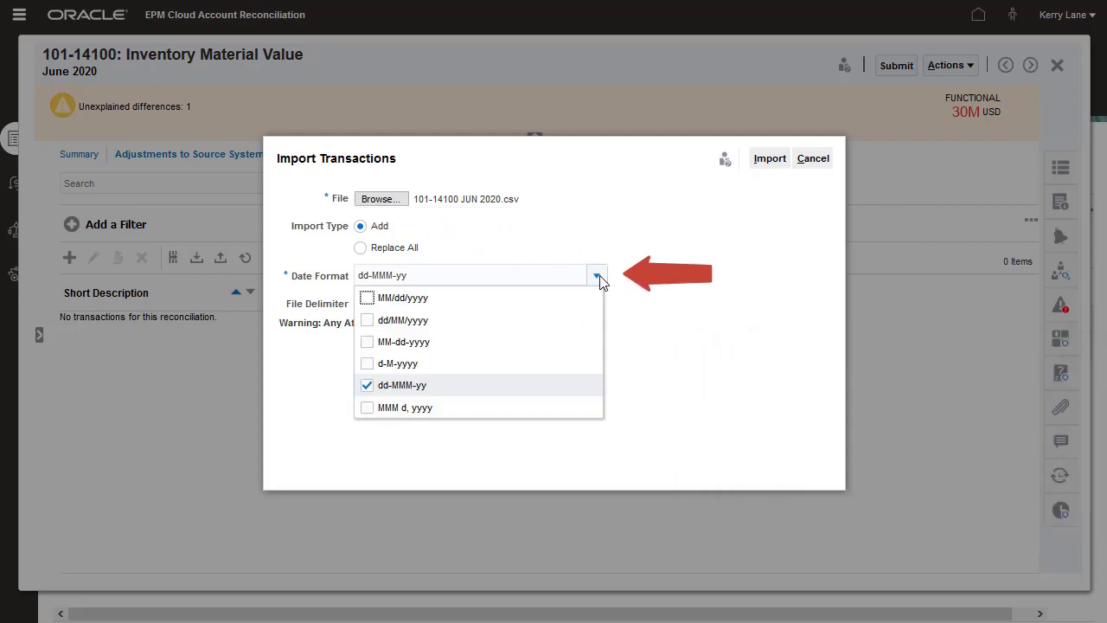
{"action": "left_click", "coordinate": [597, 276]}
{"action": "left_click", "coordinate": [489, 306]}
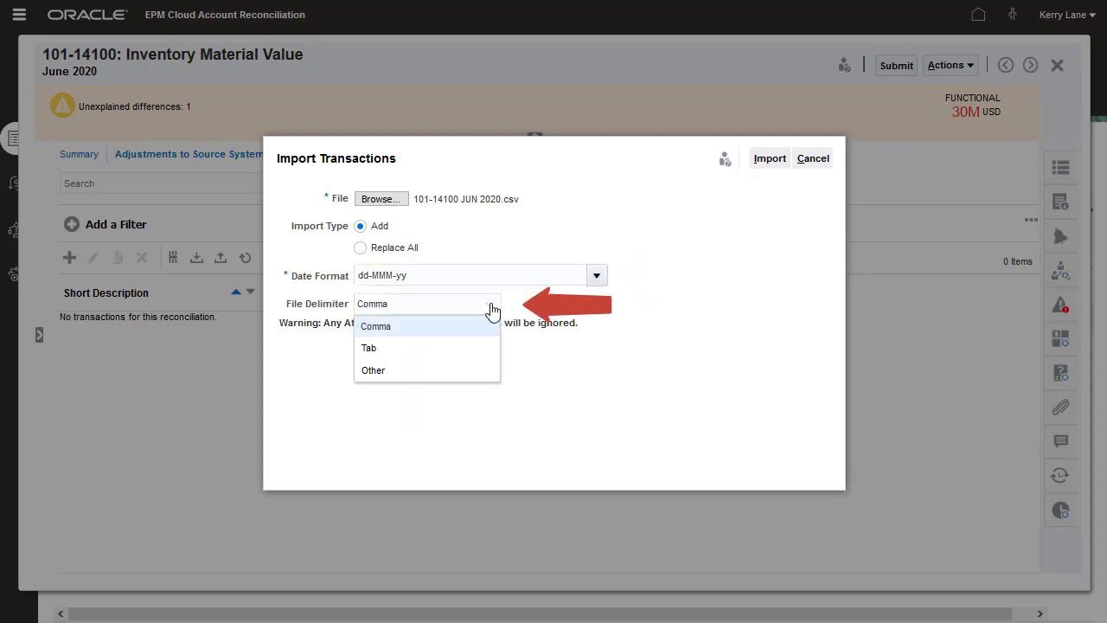
{"action": "left_click", "coordinate": [492, 327]}
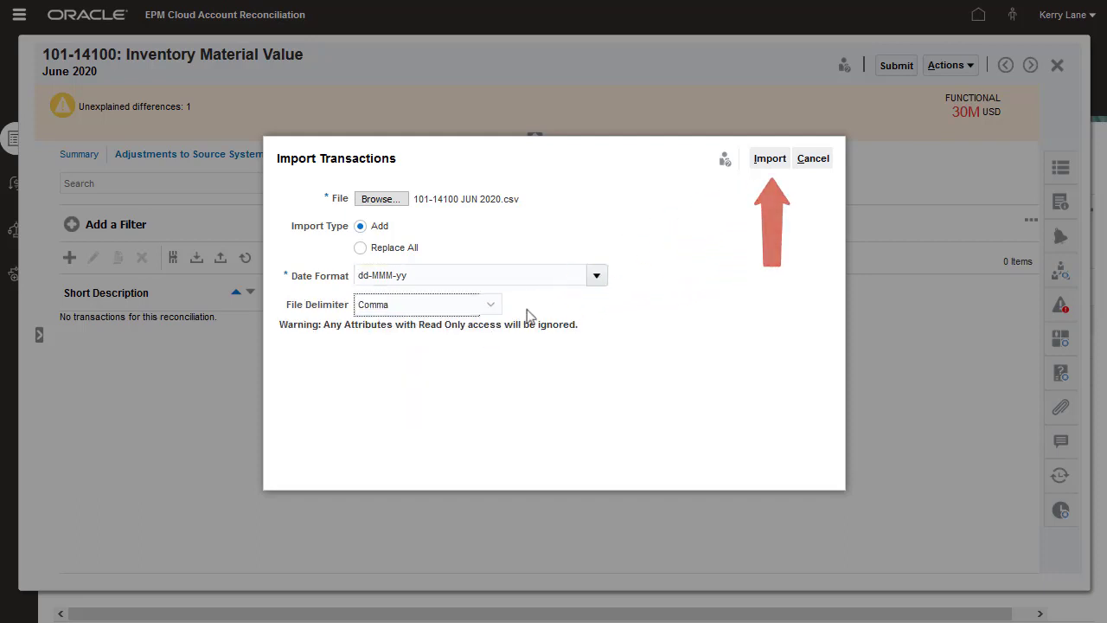
{"action": "left_click", "coordinate": [768, 159]}
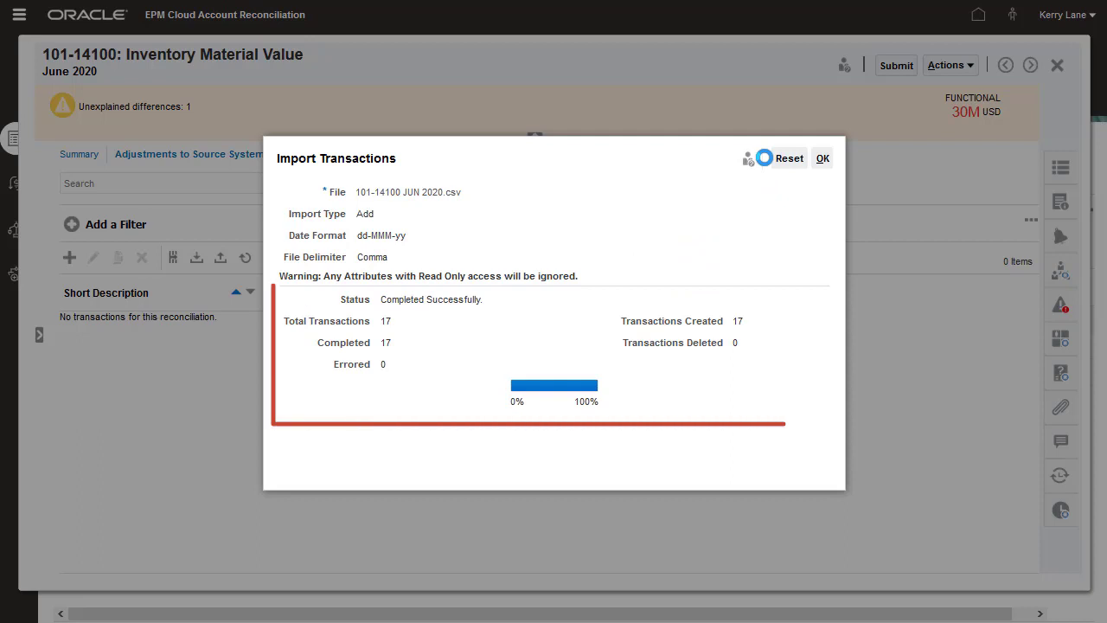
{"action": "left_click", "coordinate": [822, 159]}
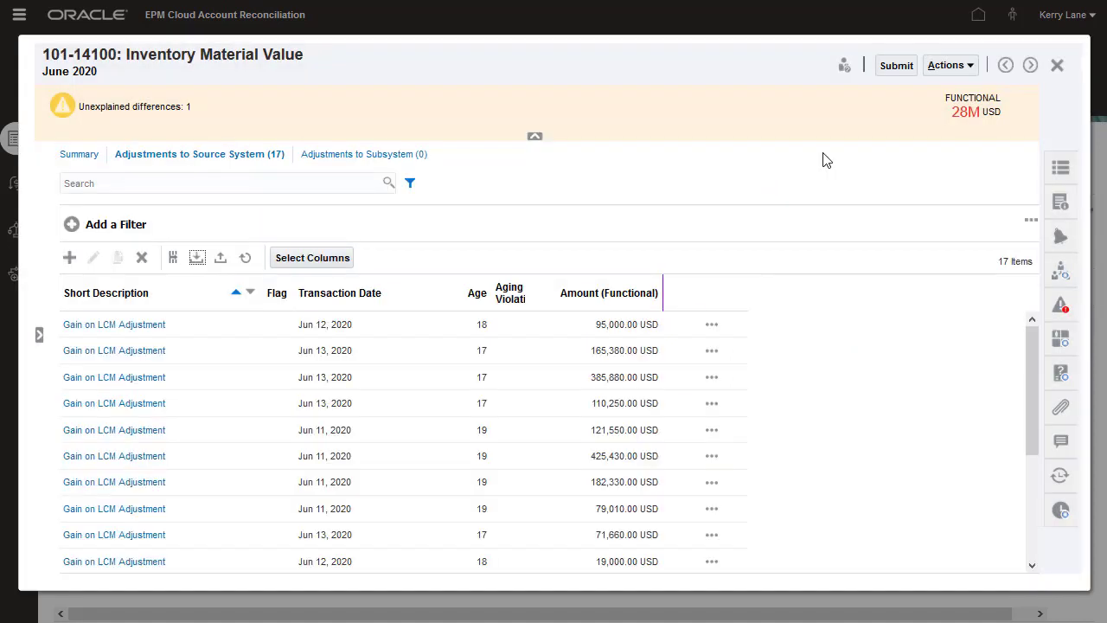
{"action": "left_click", "coordinate": [711, 327]}
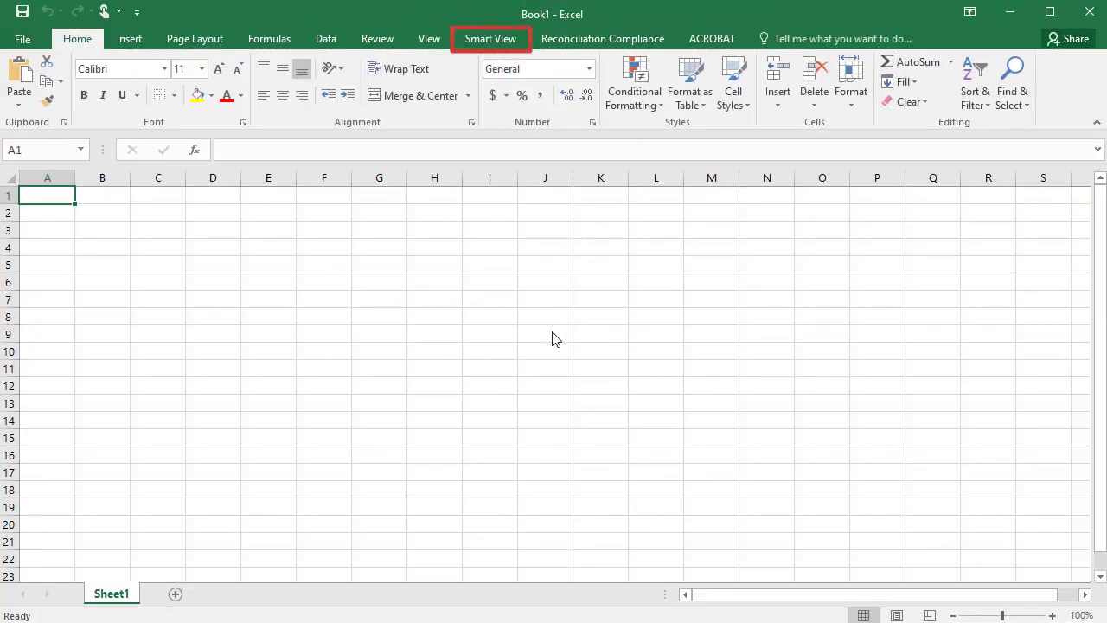
Connect Smart View to ARC Reconciliation Compliance, logging in with your user name and password.
{"action": "left_click", "coordinate": [491, 44]}
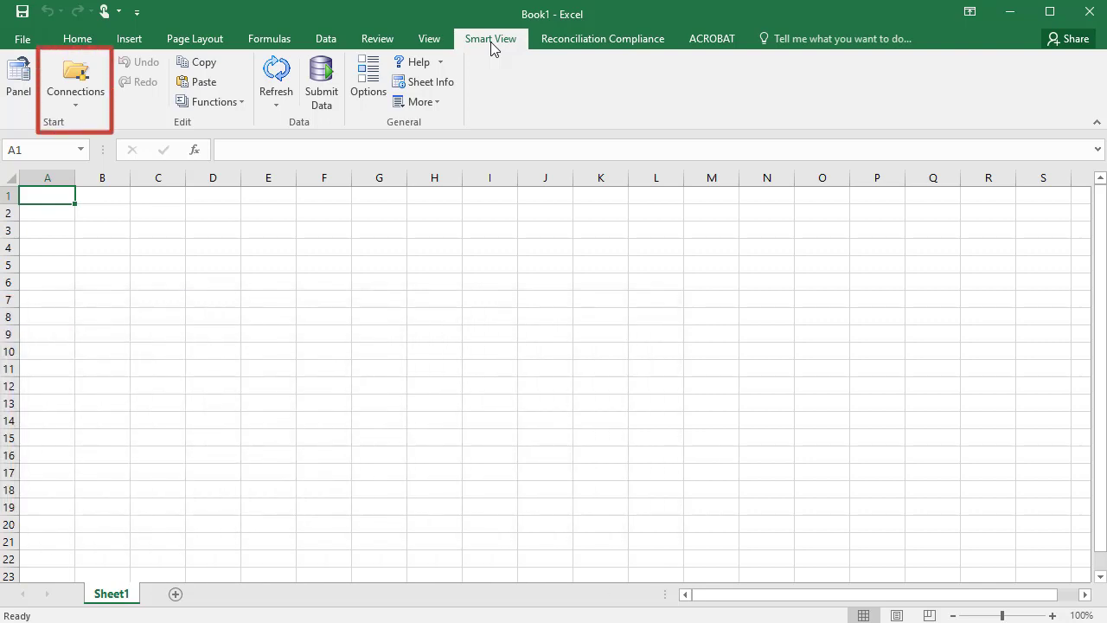
{"action": "left_click", "coordinate": [75, 97]}
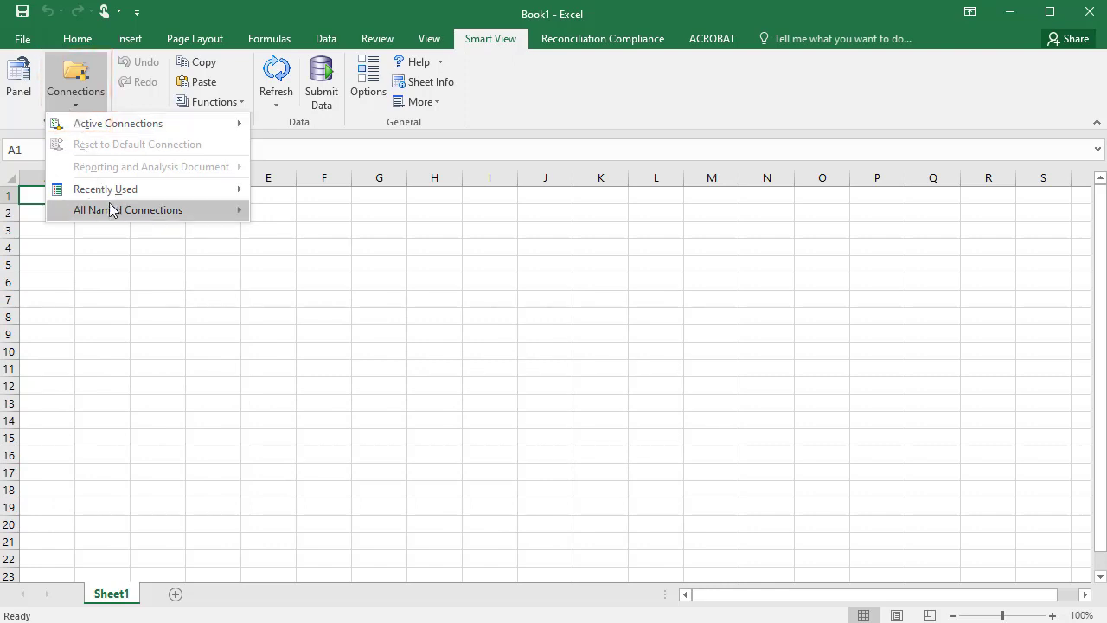
{"action": "mouse_move", "coordinate": [164, 212]}
{"action": "left_click", "coordinate": [280, 211]}
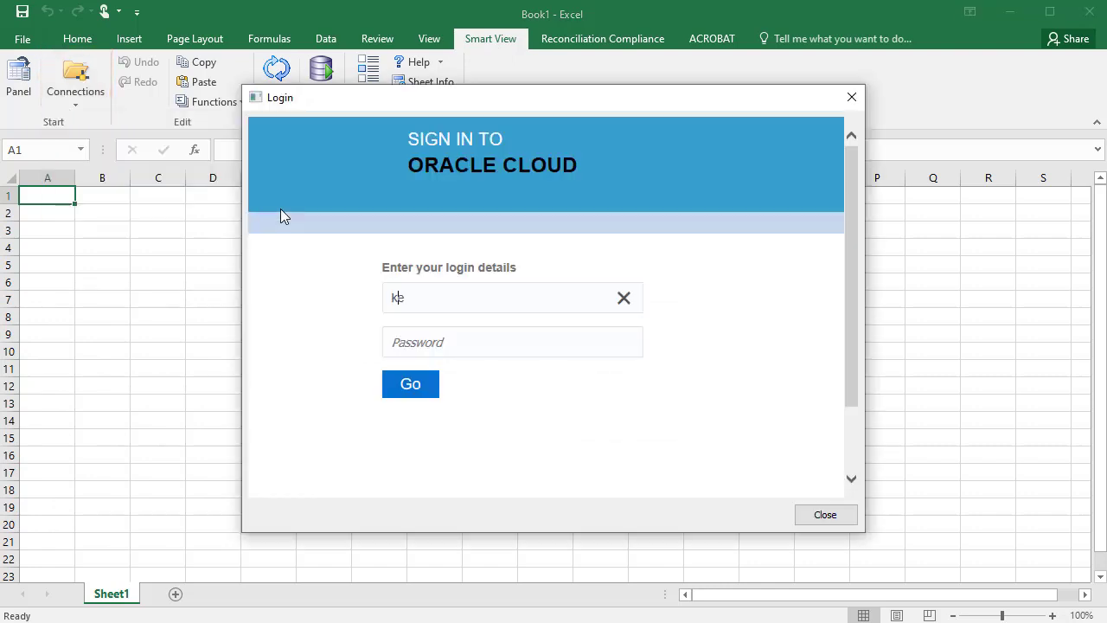
{"action": "key", "text": "Tab"}
{"action": "type", "text": "password"}
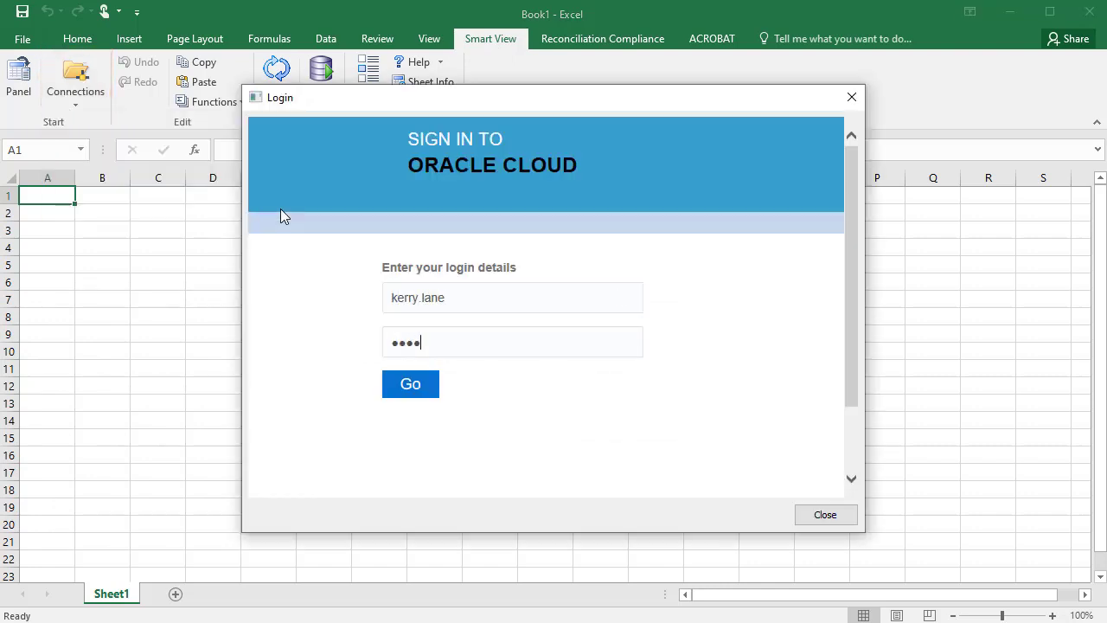
{"action": "left_click", "coordinate": [408, 384]}
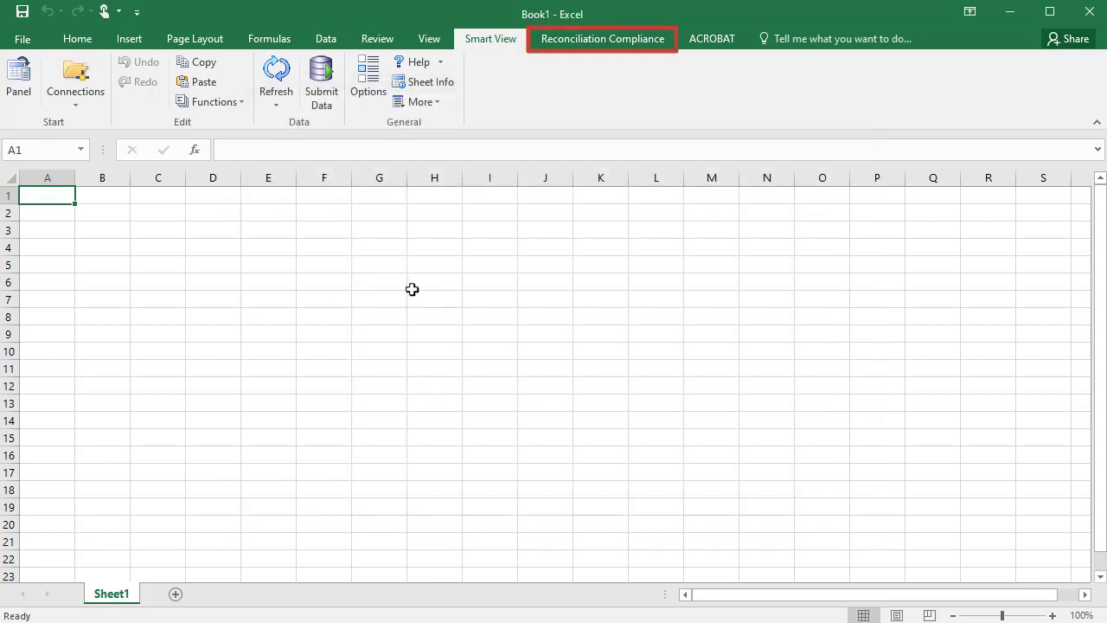
{"action": "left_click", "coordinate": [585, 45]}
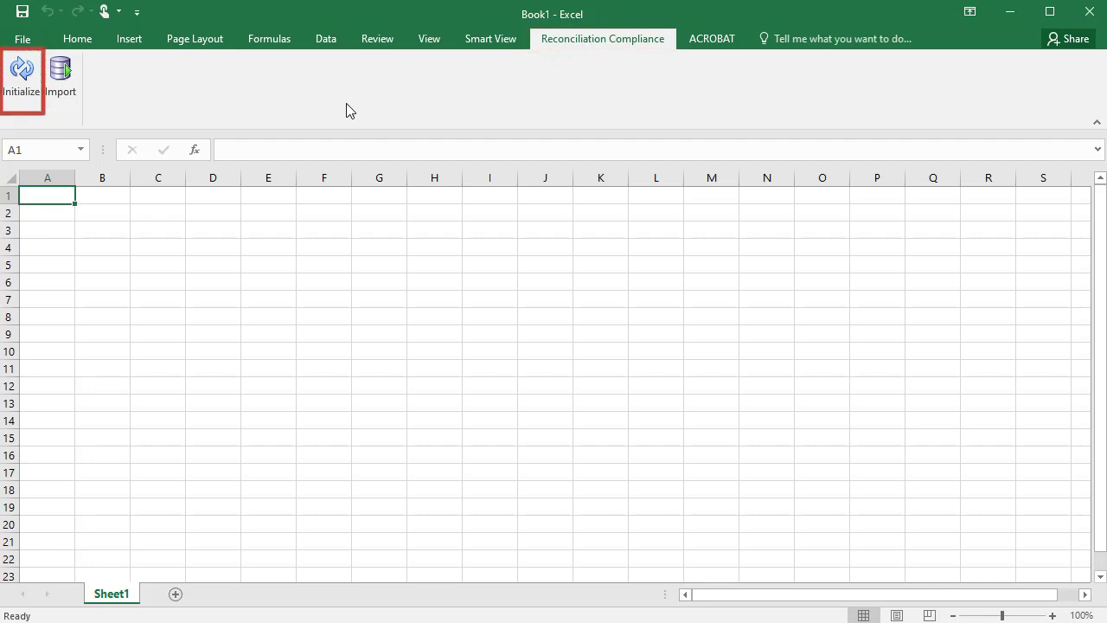
Initialize an Inventory-format Adjustment to Source System header row in the sheet.
{"action": "left_click", "coordinate": [22, 78]}
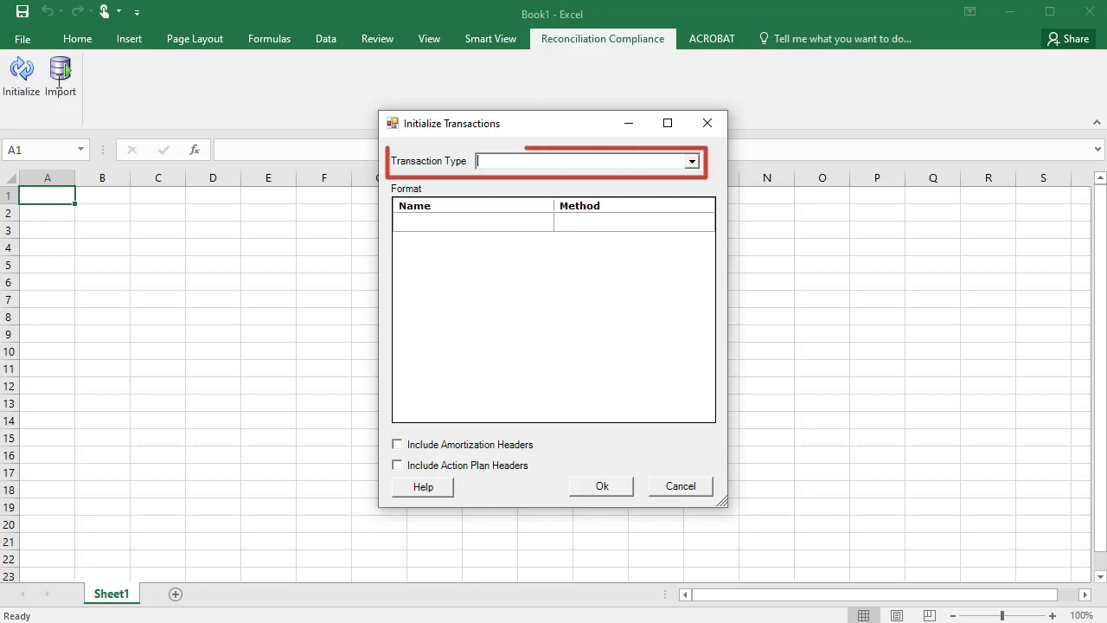
{"action": "left_click", "coordinate": [692, 162]}
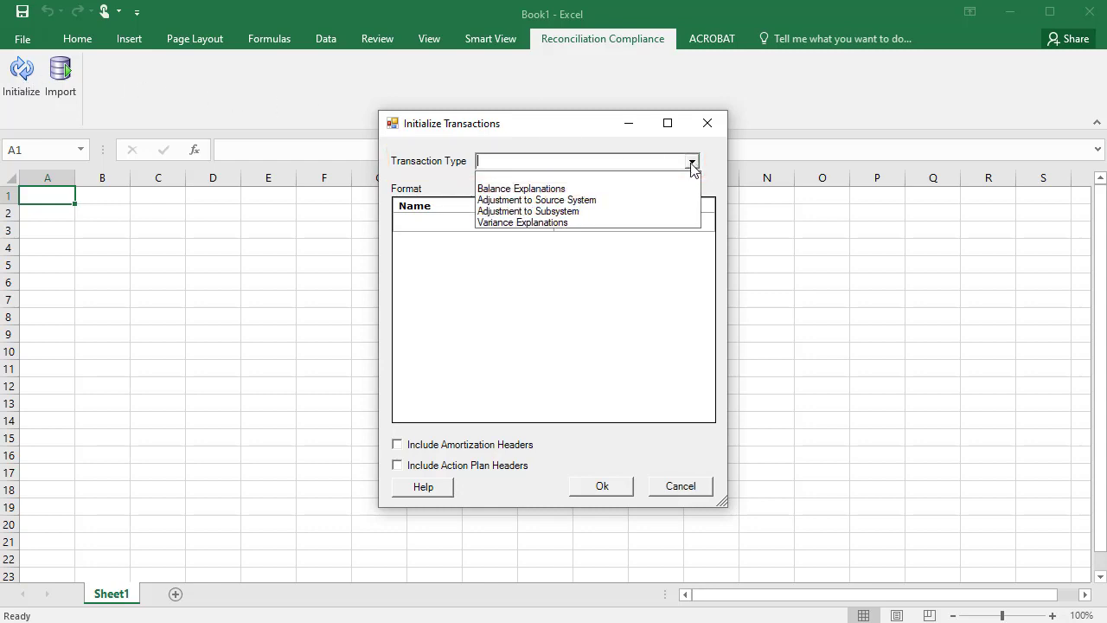
{"action": "left_click", "coordinate": [686, 202]}
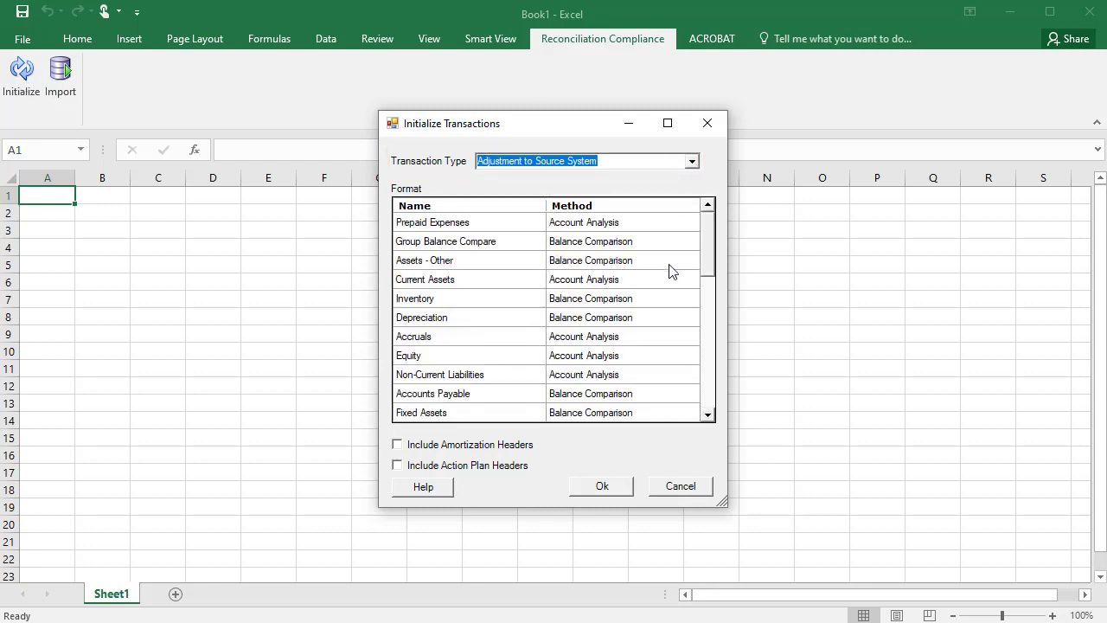
{"action": "left_click", "coordinate": [660, 301]}
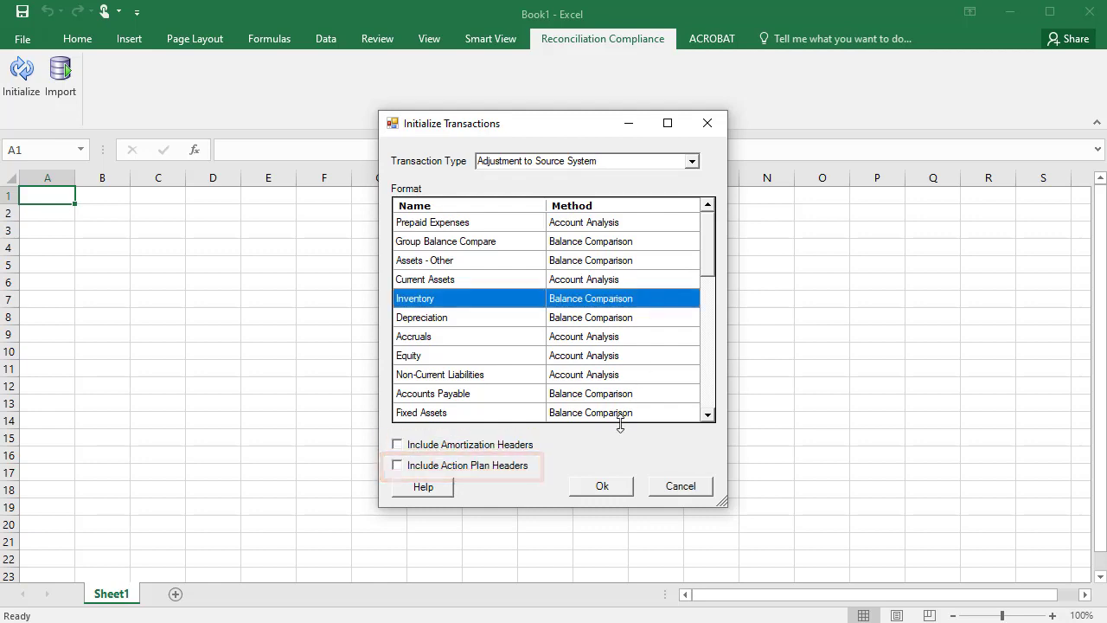
{"action": "left_click", "coordinate": [610, 488]}
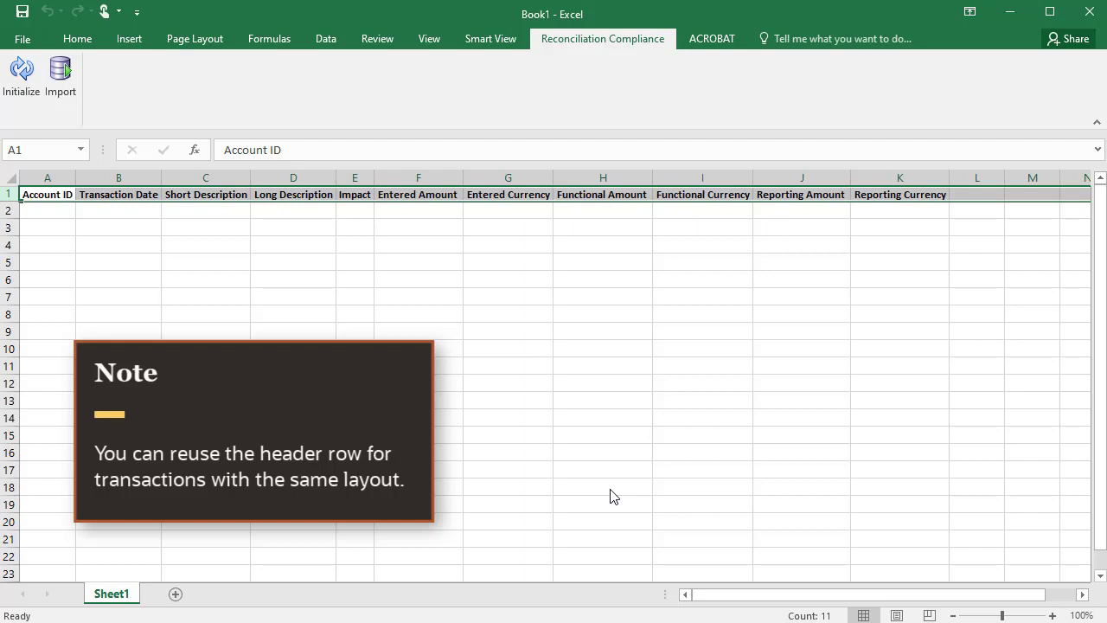
Enter the first transaction row: 101-14100, 15-Jun-20, Revaluation, 50000 and USD.
{"action": "left_click", "coordinate": [48, 209]}
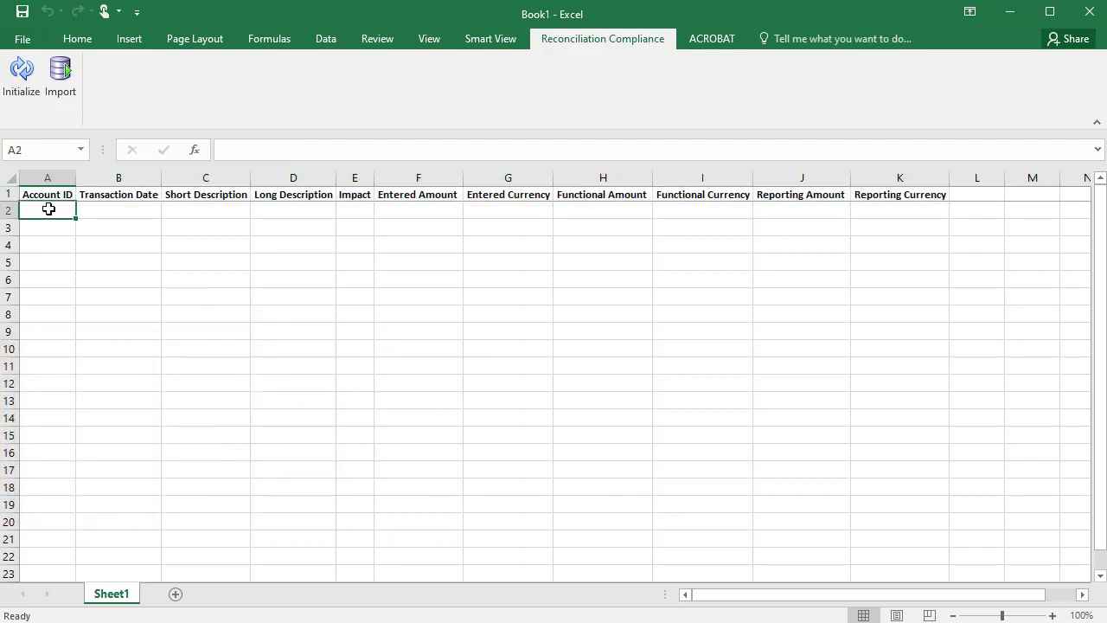
{"action": "type", "text": "101-14100"}
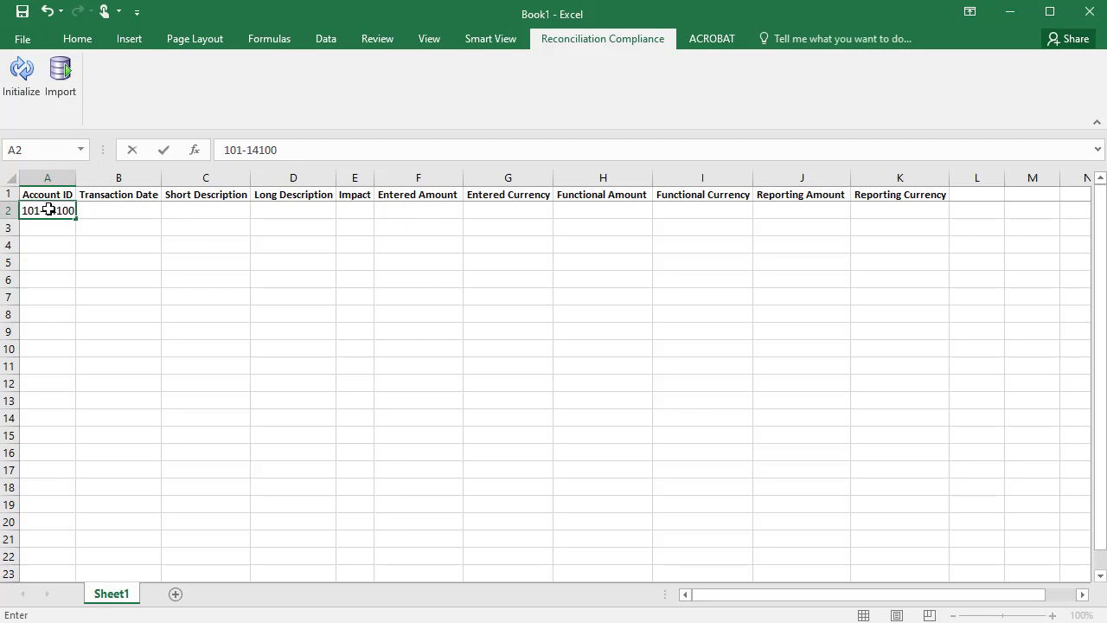
{"action": "key", "text": "Tab"}
{"action": "type", "text": "15-Jun-20"}
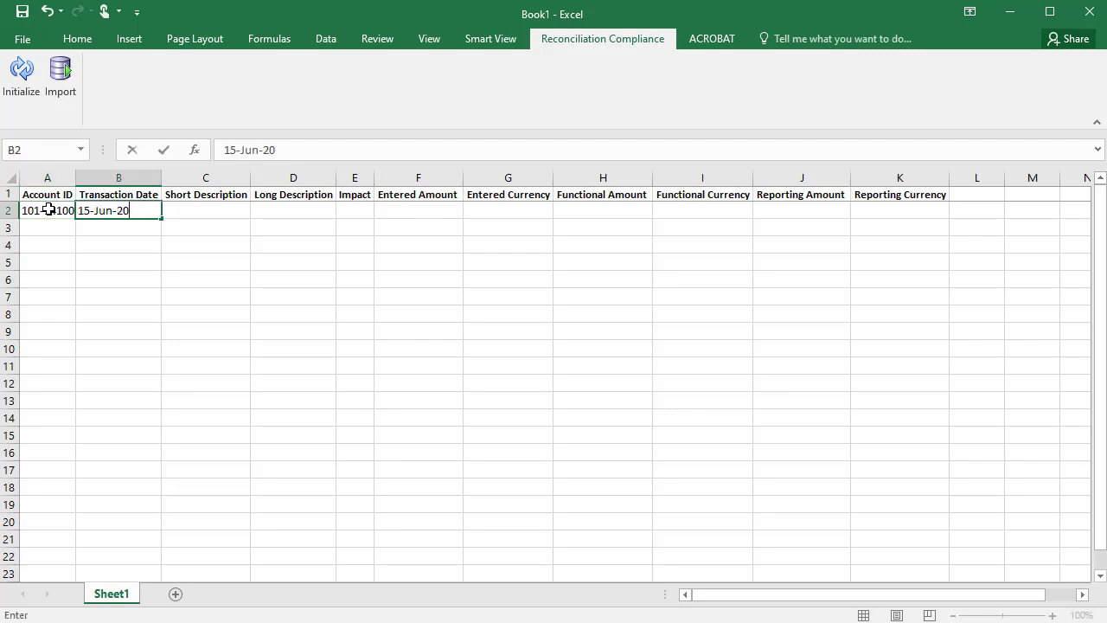
{"action": "key", "text": "Tab"}
{"action": "type", "text": "Revaluation"}
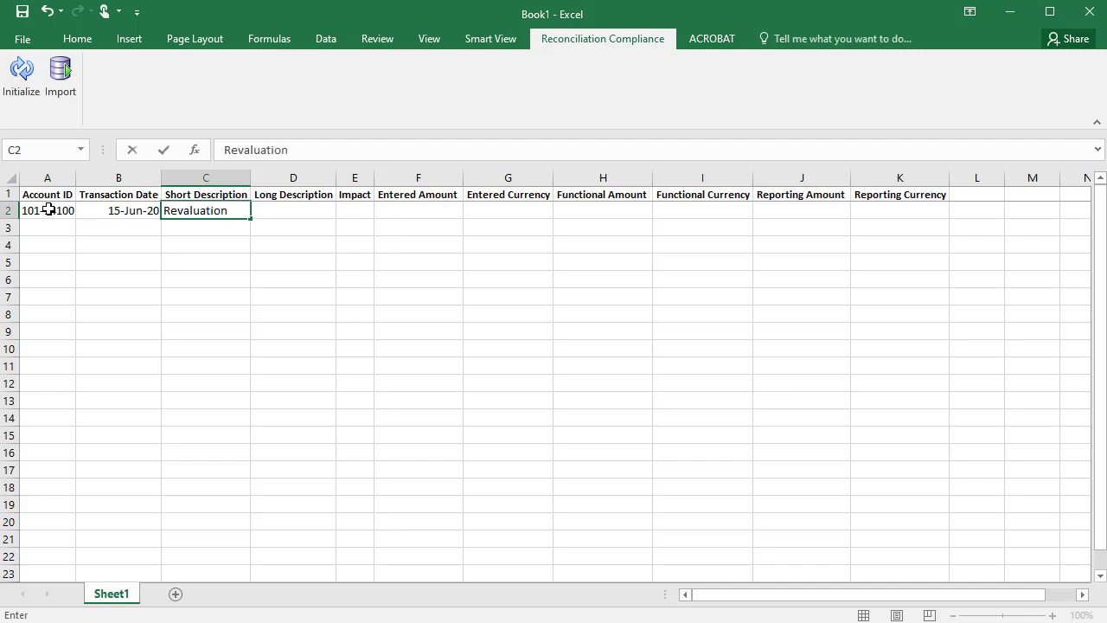
{"action": "key", "text": "Tab"}
{"action": "key", "text": "Tab"}
{"action": "key", "text": "Tab"}
{"action": "key", "text": "Tab"}
{"action": "key", "text": "Tab"}
{"action": "type", "text": "50000"}
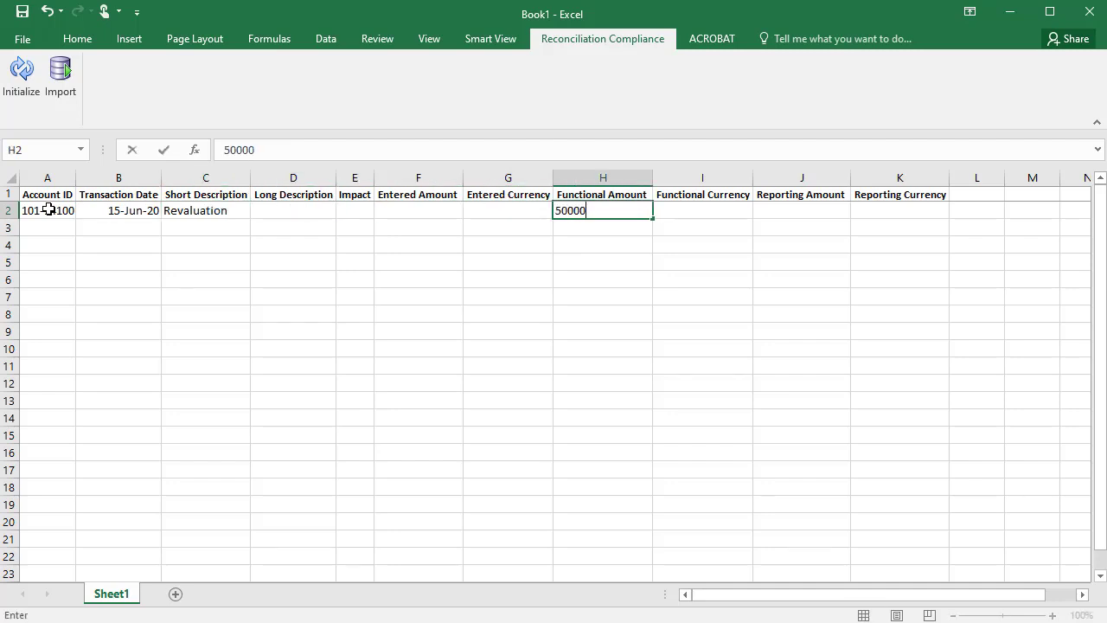
{"action": "key", "text": "Tab"}
{"action": "type", "text": "USD"}
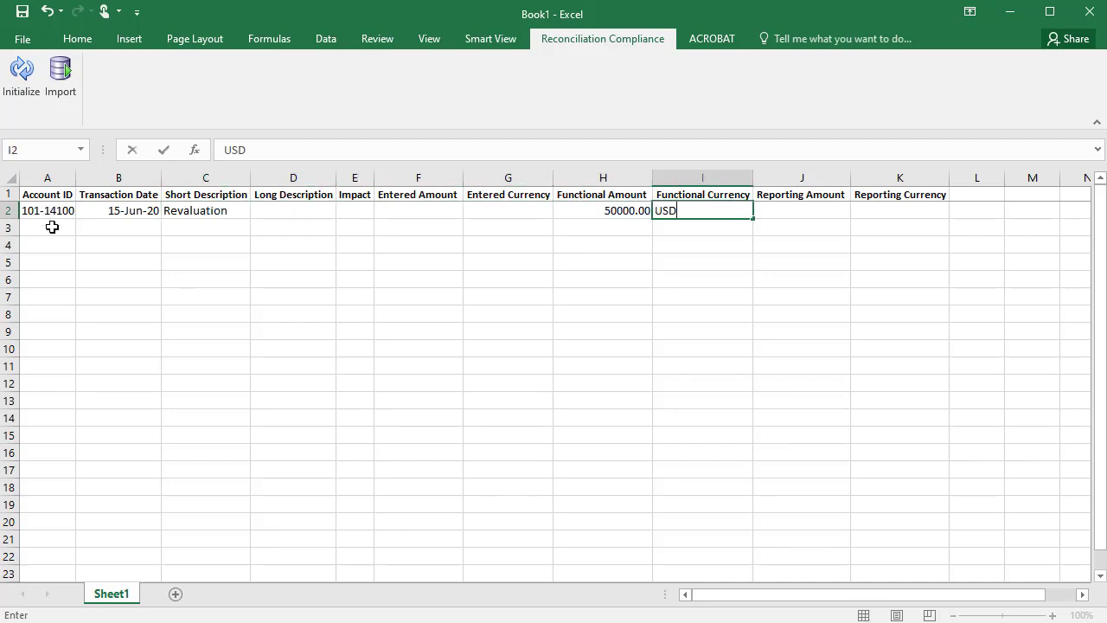
{"action": "left_click", "coordinate": [52, 227]}
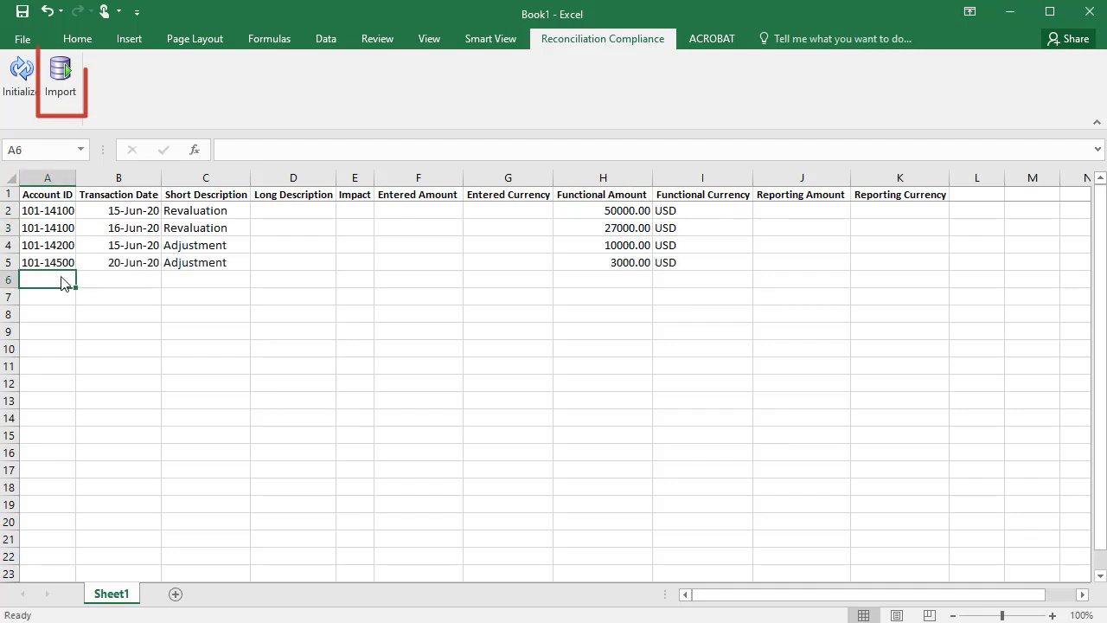
Import the four rows as Adjustment to Source System transactions for June 2020 in Add mode.
{"action": "left_click", "coordinate": [63, 75]}
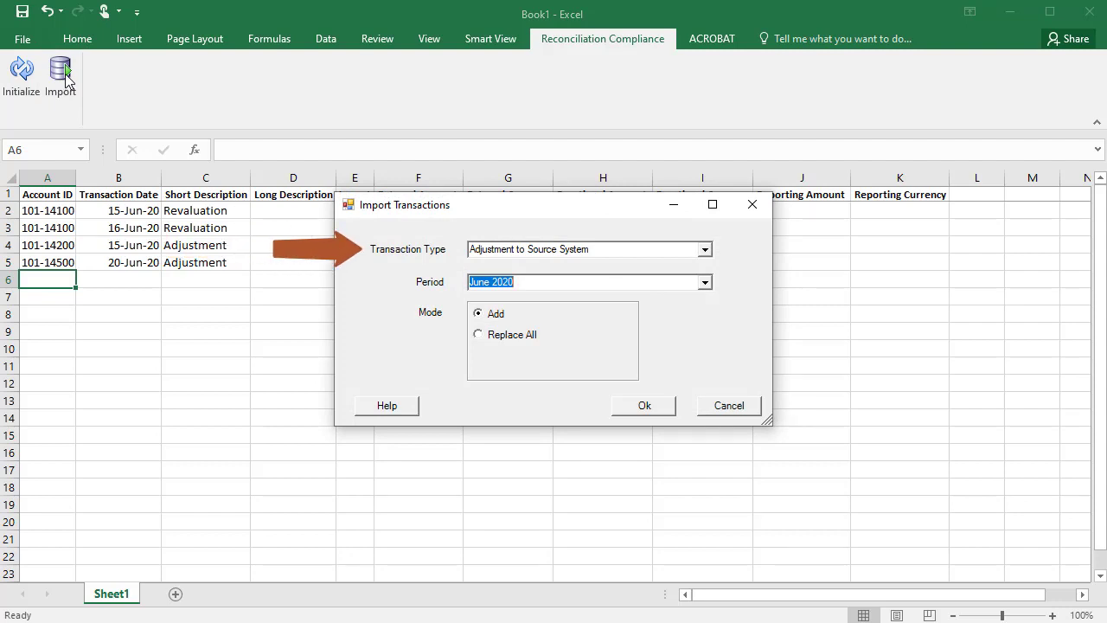
{"action": "left_click", "coordinate": [706, 250]}
{"action": "left_click", "coordinate": [707, 250]}
{"action": "left_click", "coordinate": [707, 249]}
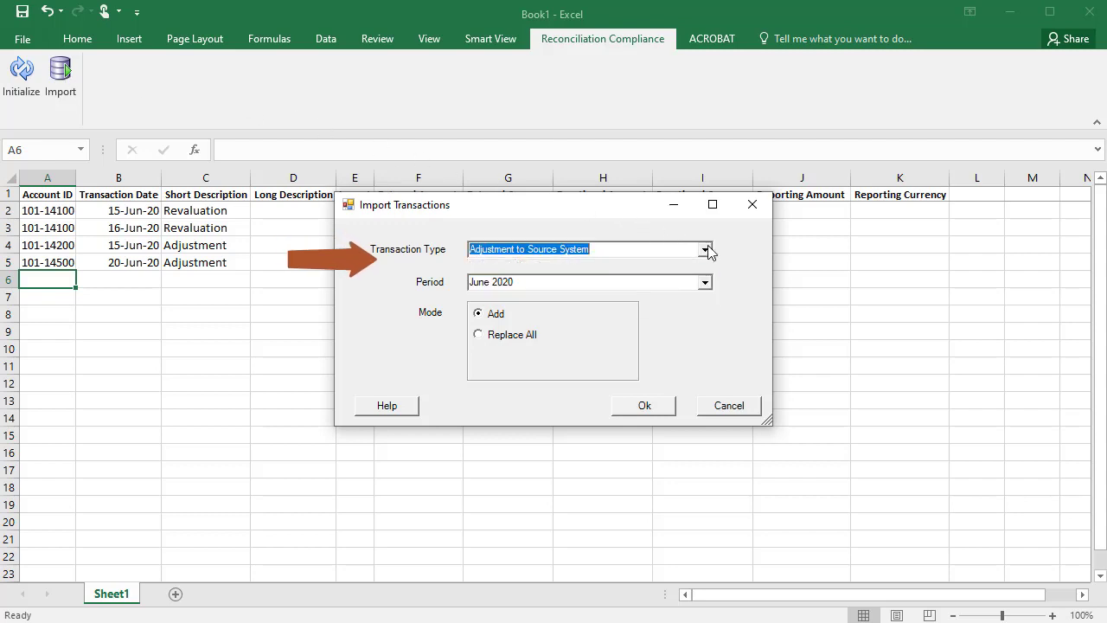
{"action": "left_click", "coordinate": [705, 284]}
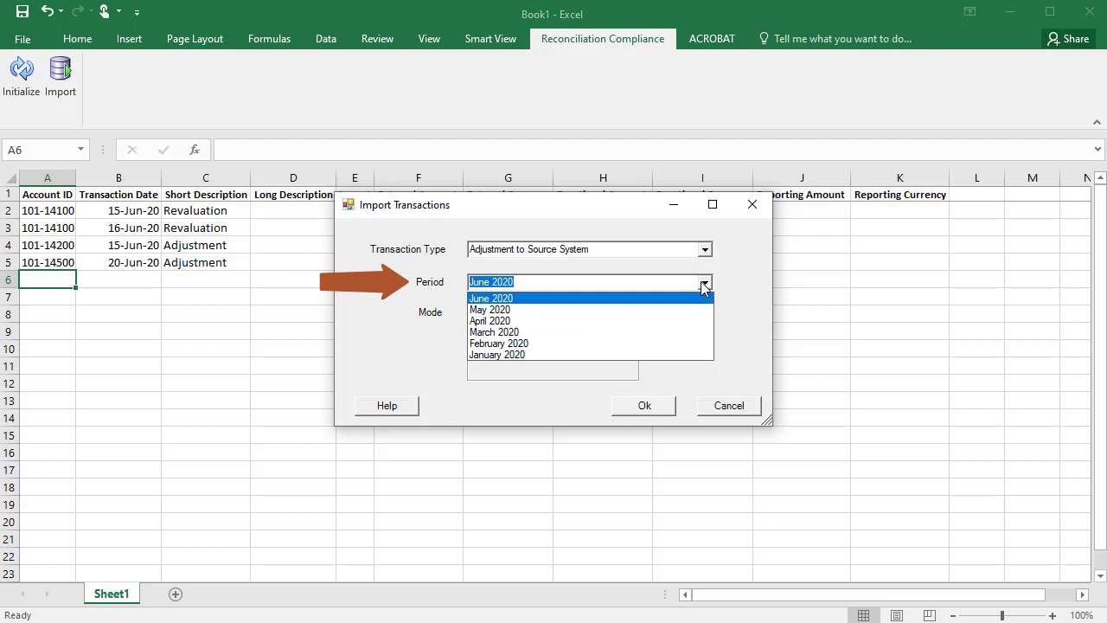
{"action": "left_click", "coordinate": [705, 285]}
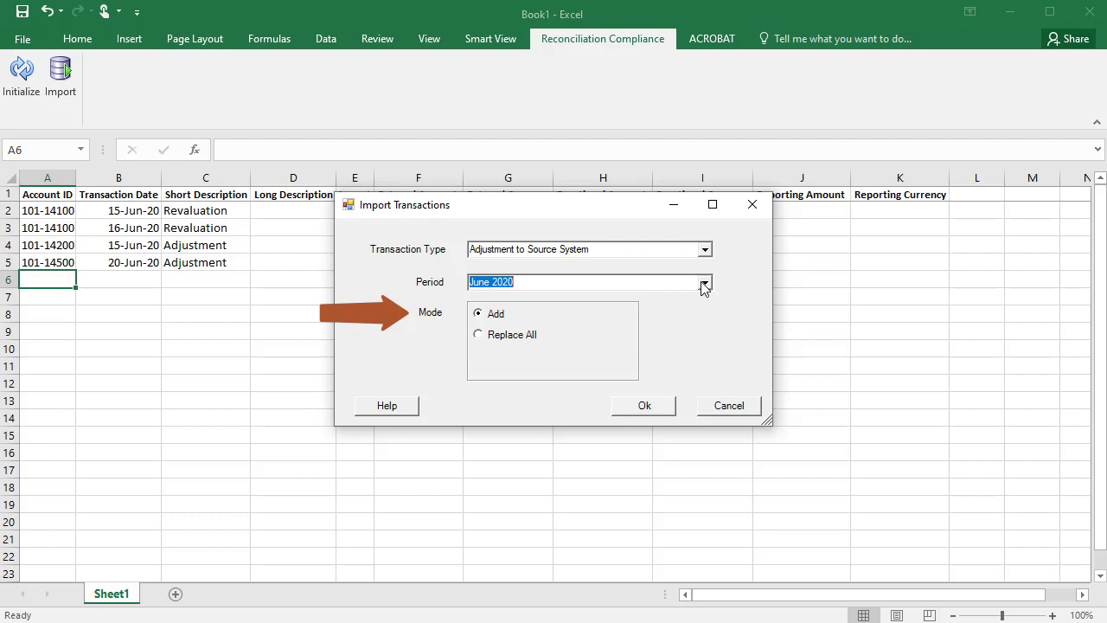
{"action": "left_click", "coordinate": [657, 408]}
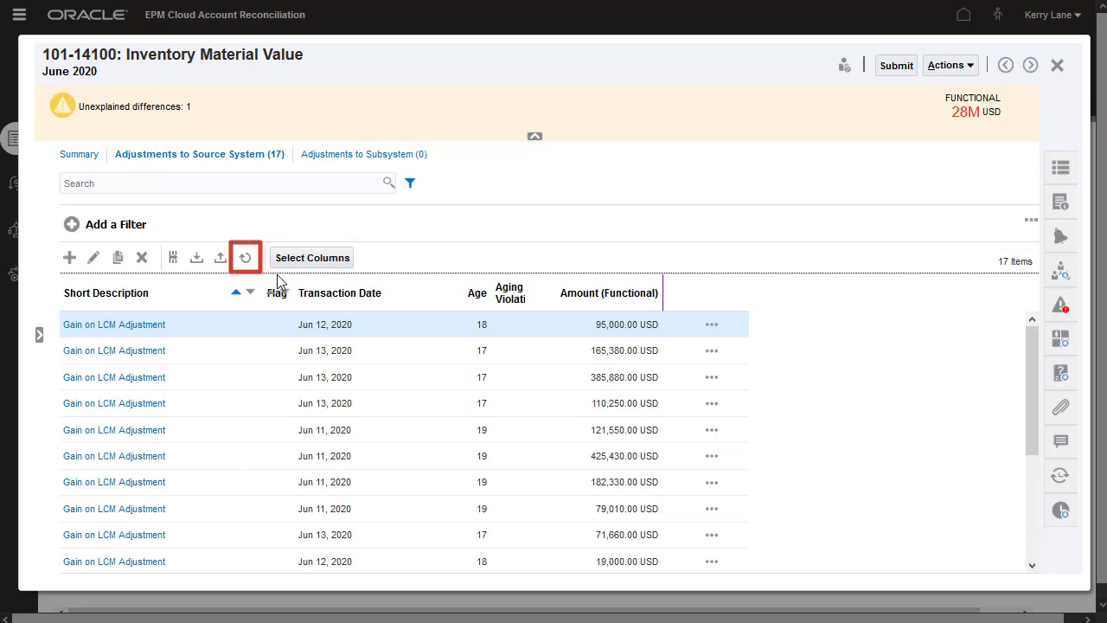
Refresh 101-14100's adjustments, then open 101-14500 Inventory Outside Processing Value's source-system adjustments.
{"action": "left_click", "coordinate": [243, 259]}
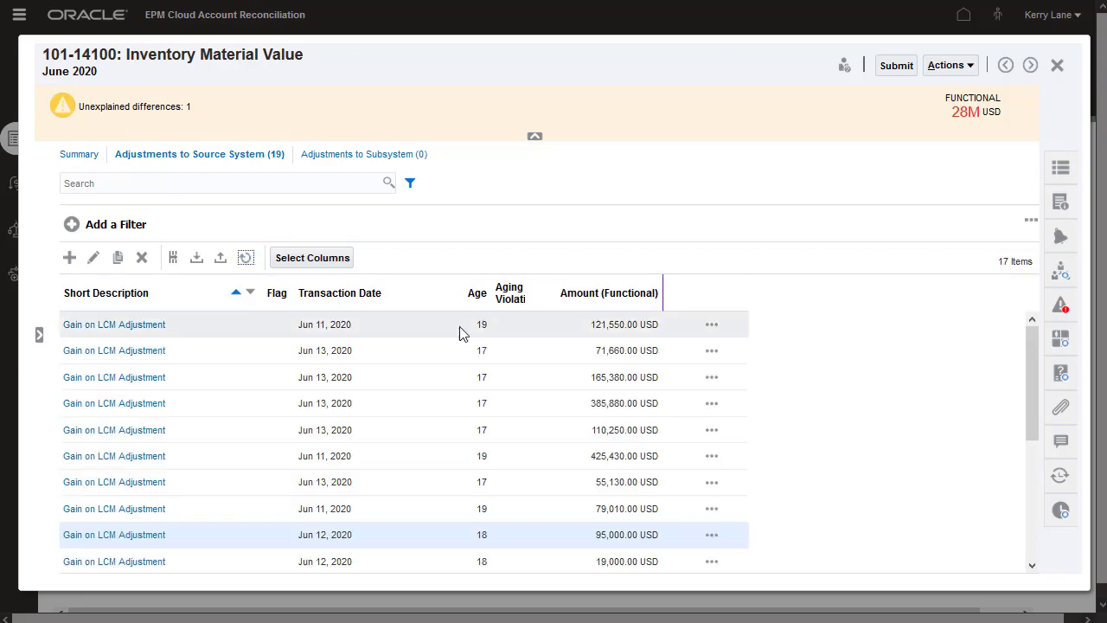
{"action": "left_click_drag", "start_coordinate": [1032, 433], "coordinate": [1039, 568]}
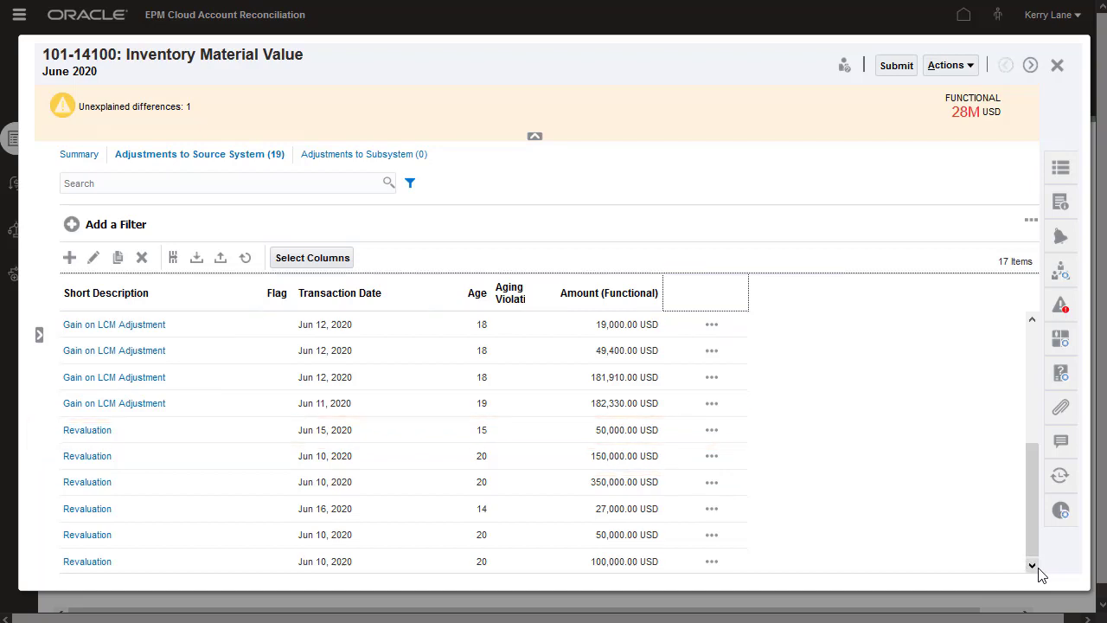
{"action": "left_click", "coordinate": [38, 335]}
{"action": "left_click", "coordinate": [93, 195]}
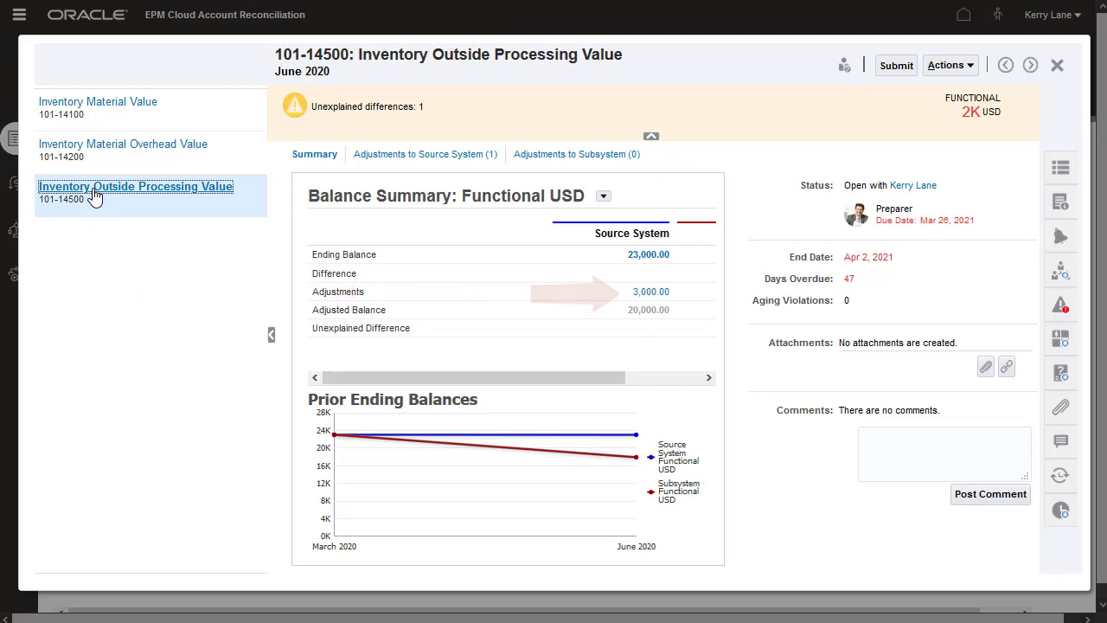
{"action": "left_click", "coordinate": [403, 161]}
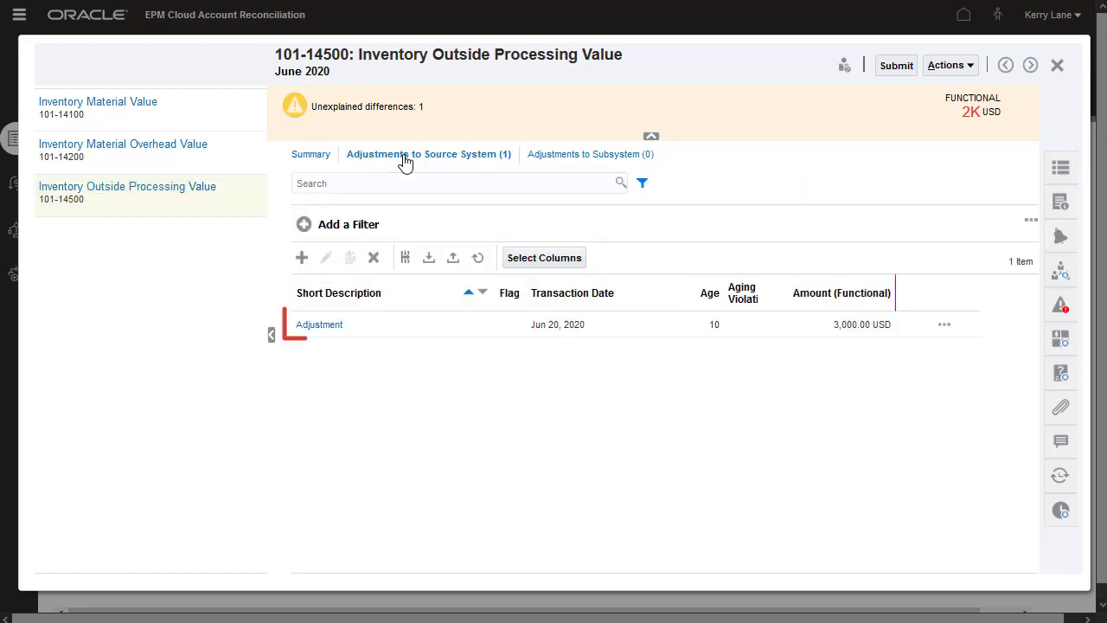